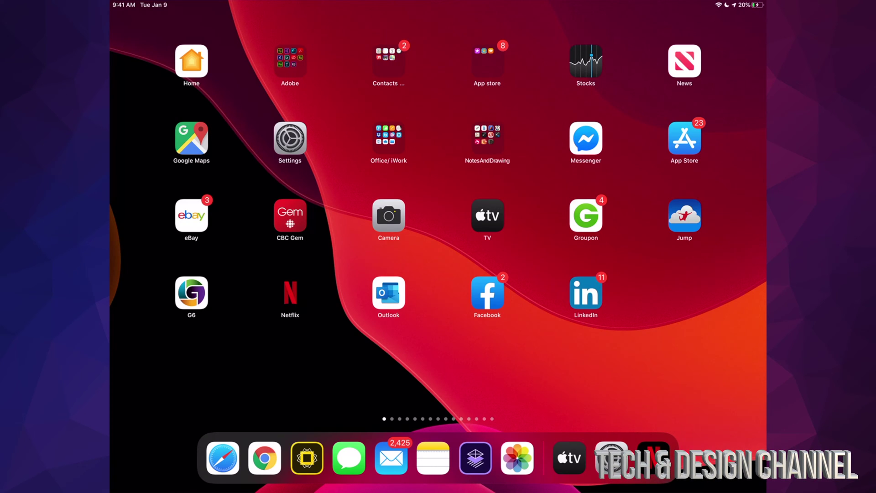
# - Open Settings and start Family Sharing setup from the Apple ID page
pyautogui.click(290, 139)
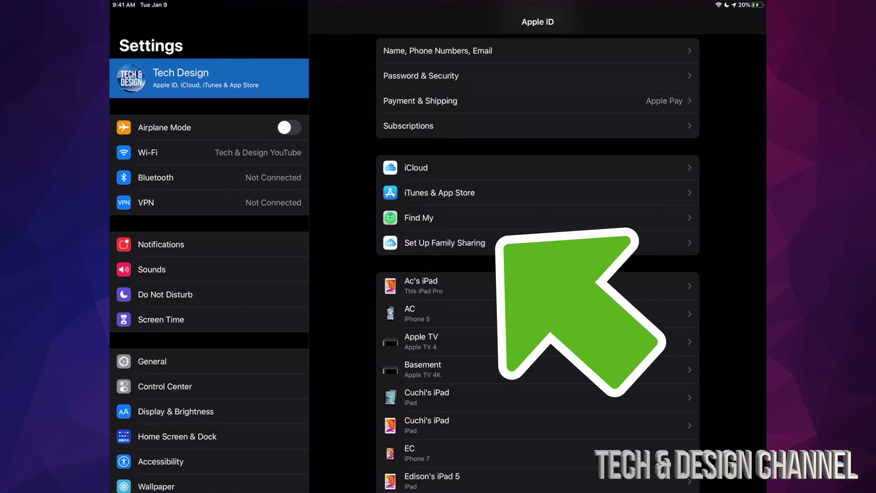
pyautogui.click(445, 242)
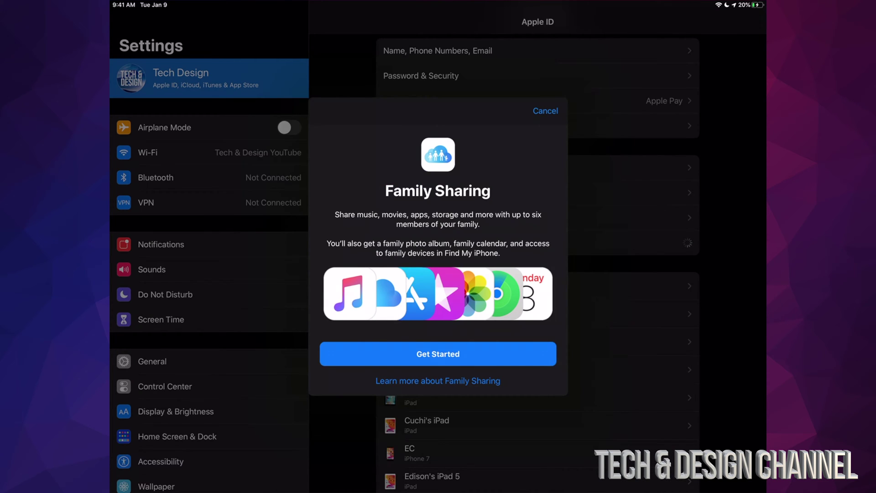
# - Begin Family Sharing setup and continue past Shared Payment to Invite Family Members
pyautogui.click(438, 354)
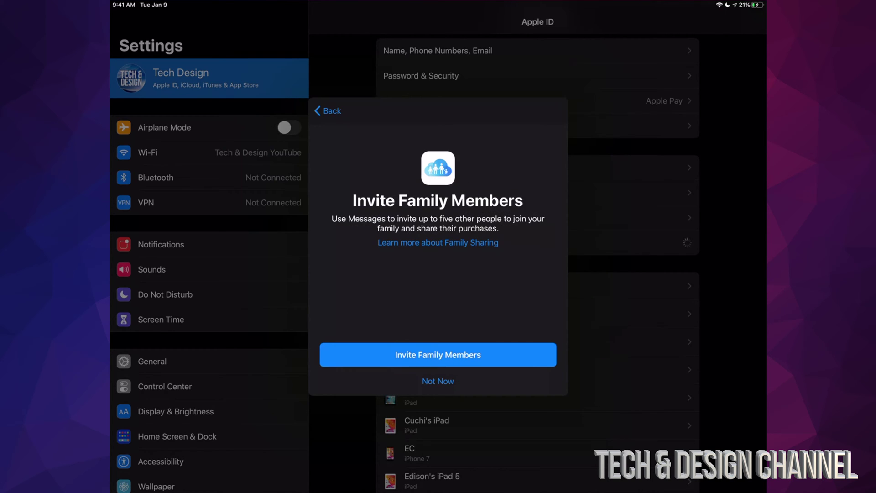
# - Invite a family member through Messages so the Family Sharing page lists two members
pyautogui.click(438, 355)
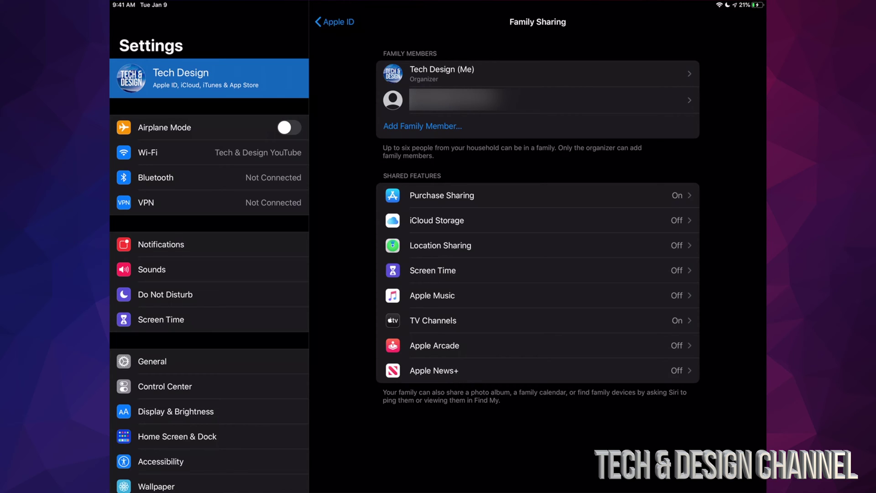
pyautogui.click(539, 321)
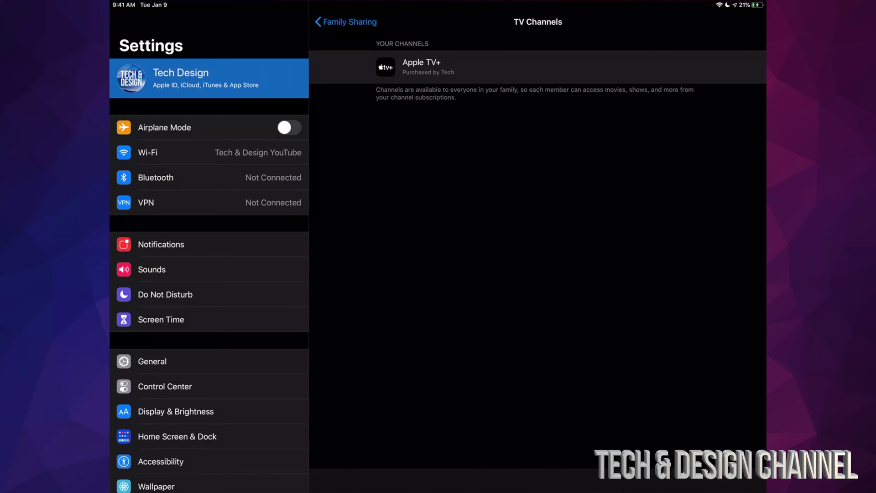
pyautogui.click(347, 22)
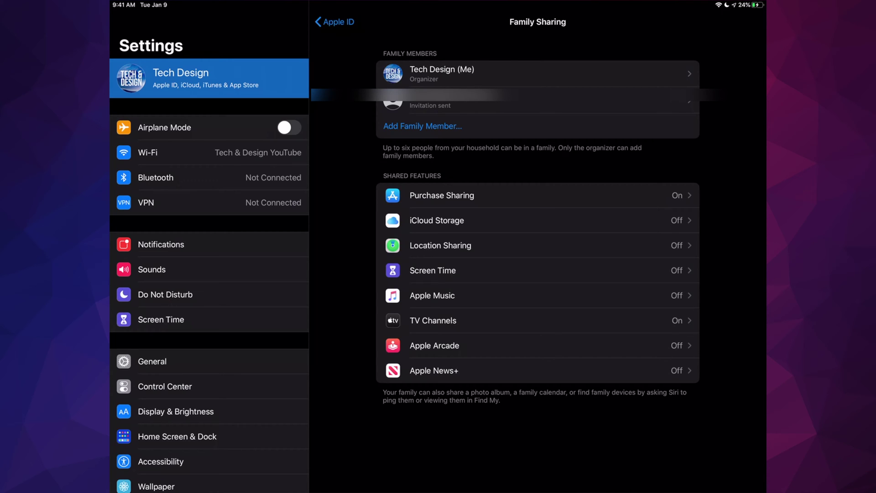
# - Look at Screen Time's Add Child option, then reach the Purchase Sharing settings
pyautogui.click(433, 270)
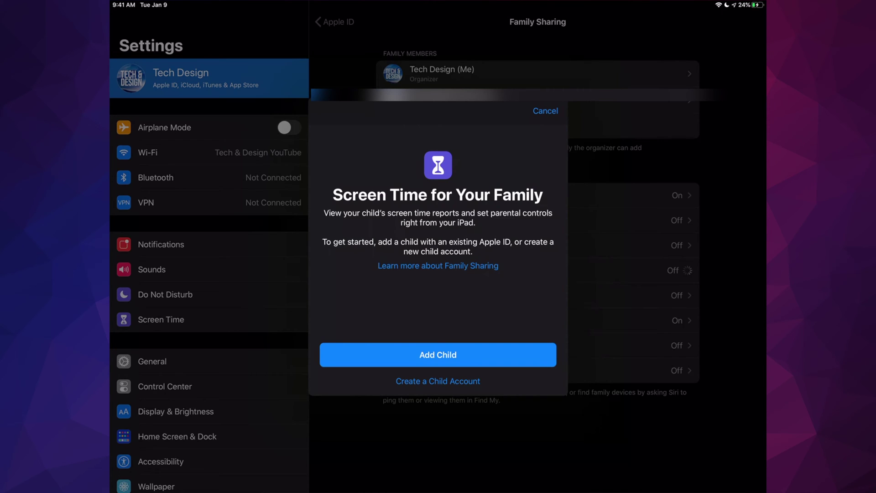
pyautogui.click(438, 355)
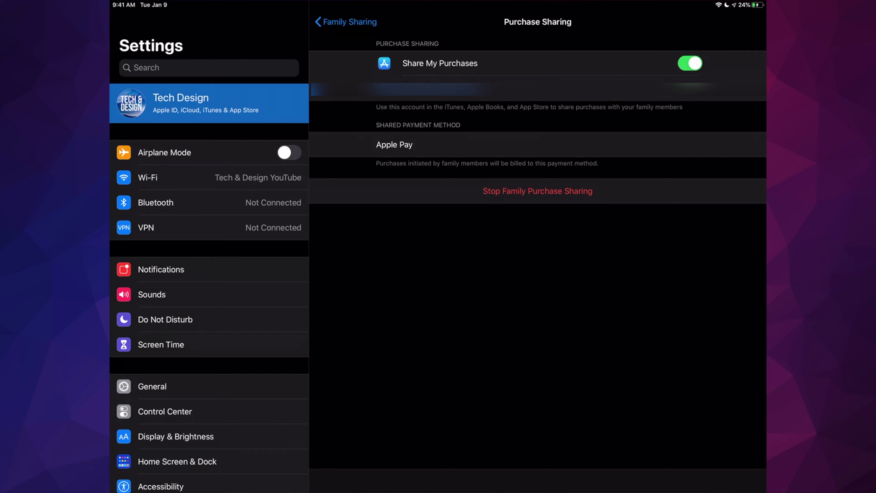
# - Turn off family purchase sharing and check that TV Channels sharing stays on
pyautogui.click(537, 191)
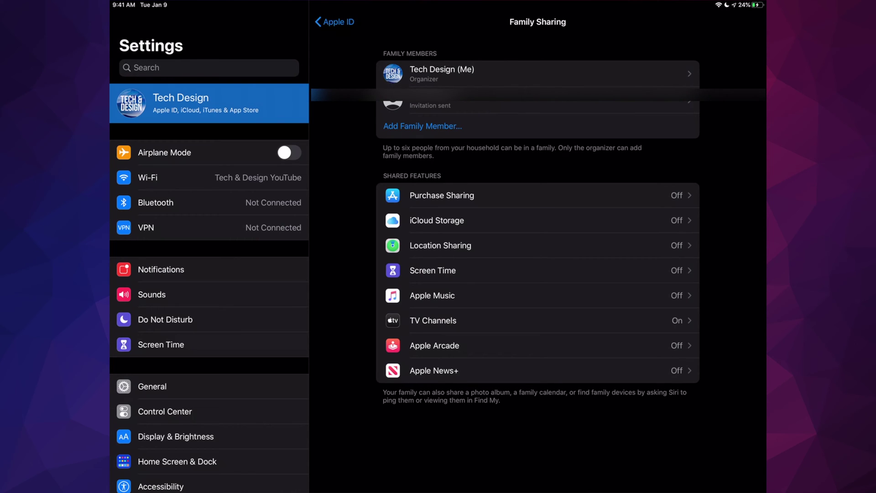
pyautogui.click(432, 321)
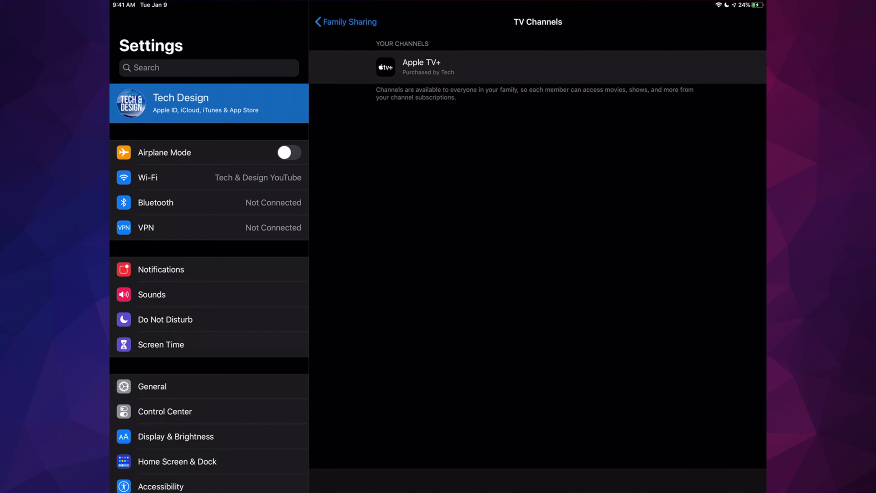
pyautogui.click(346, 22)
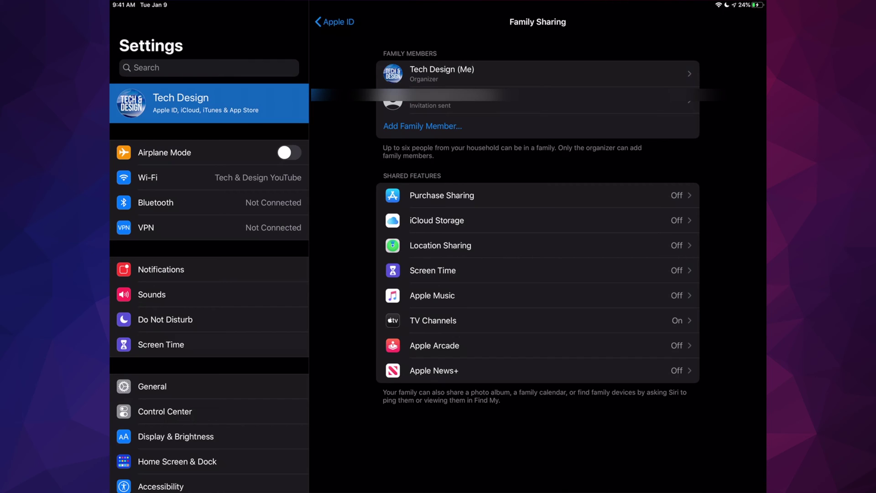
# - Dismiss the Apple Arcade offer and bring up the Apple Music Family offer
pyautogui.click(434, 345)
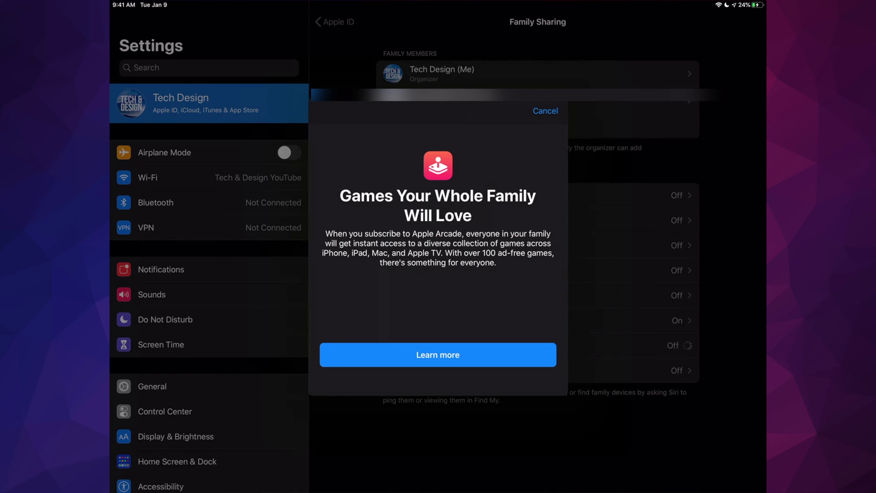
pyautogui.click(546, 110)
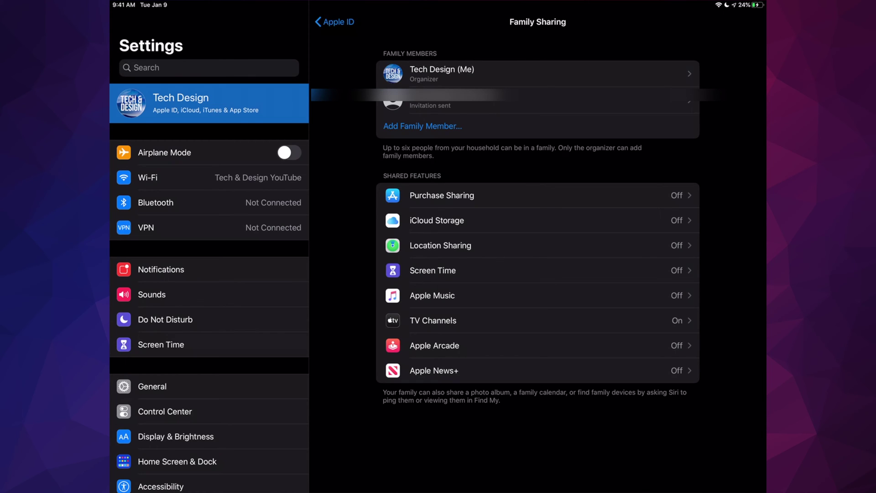
pyautogui.click(433, 295)
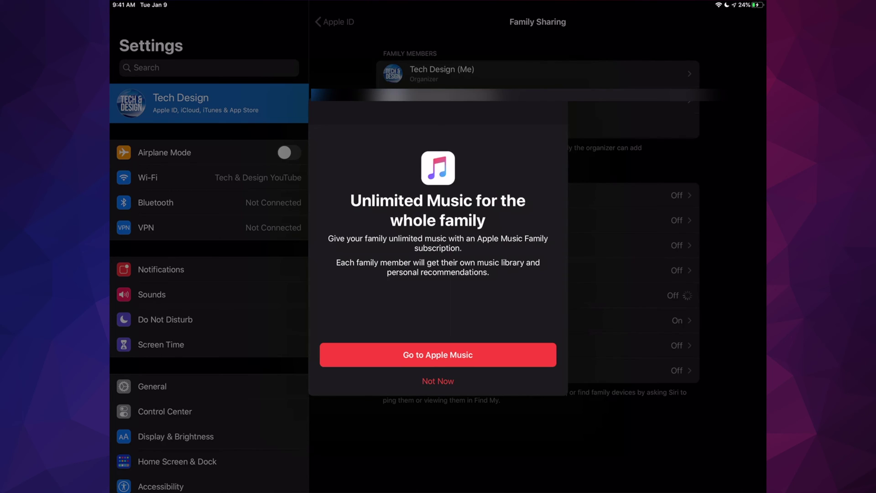
# - Decline the Apple Music Family offer with Not Now and return to the Apple ID page
pyautogui.click(438, 381)
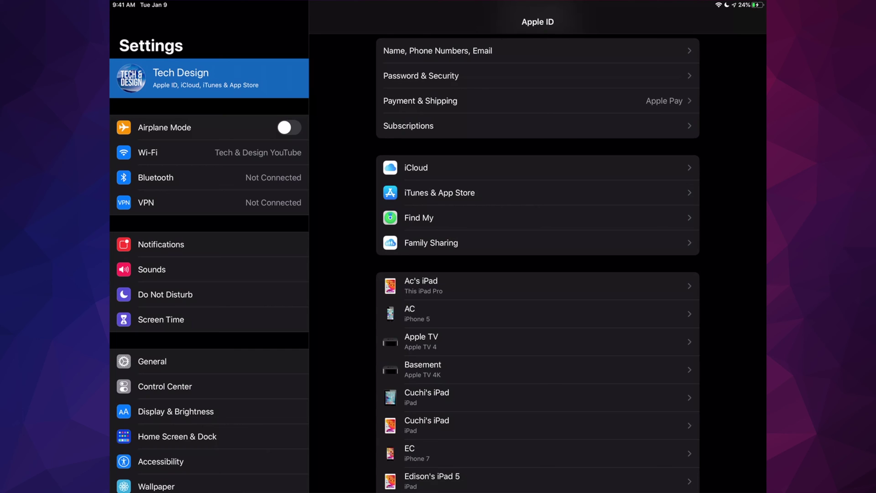
# - Close Settings and go to the Home Screen with the Home shortcut
pyautogui.press('super+h')
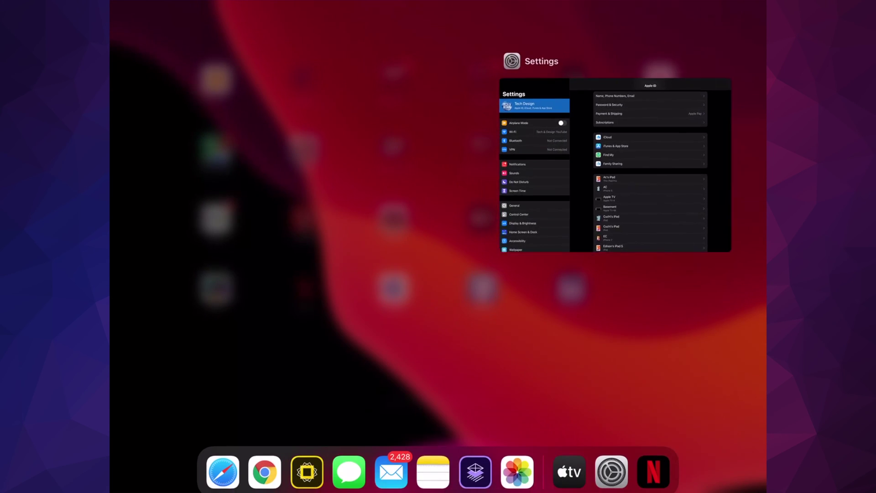